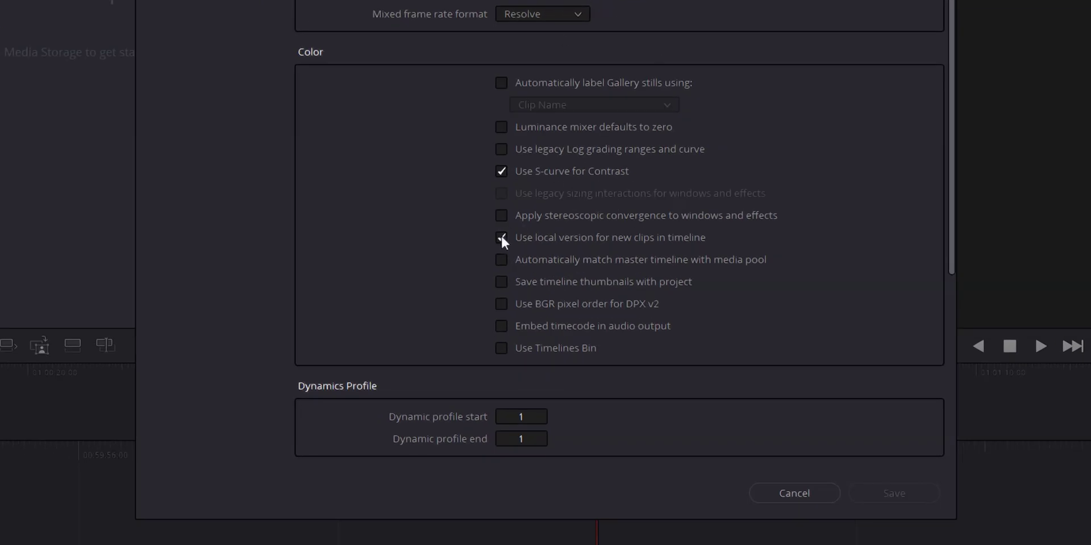
Turn off local versions for new timeline clips so the master timeline matches the media pool
left_click(501, 239)
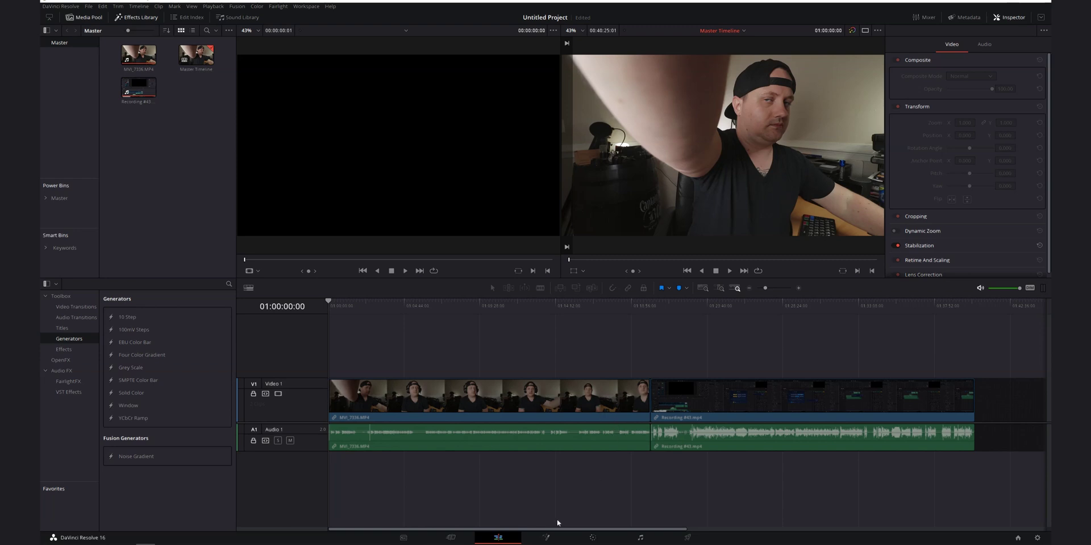
Lower the red curve on the Color page to give the first clip a teal look
left_click(592, 538)
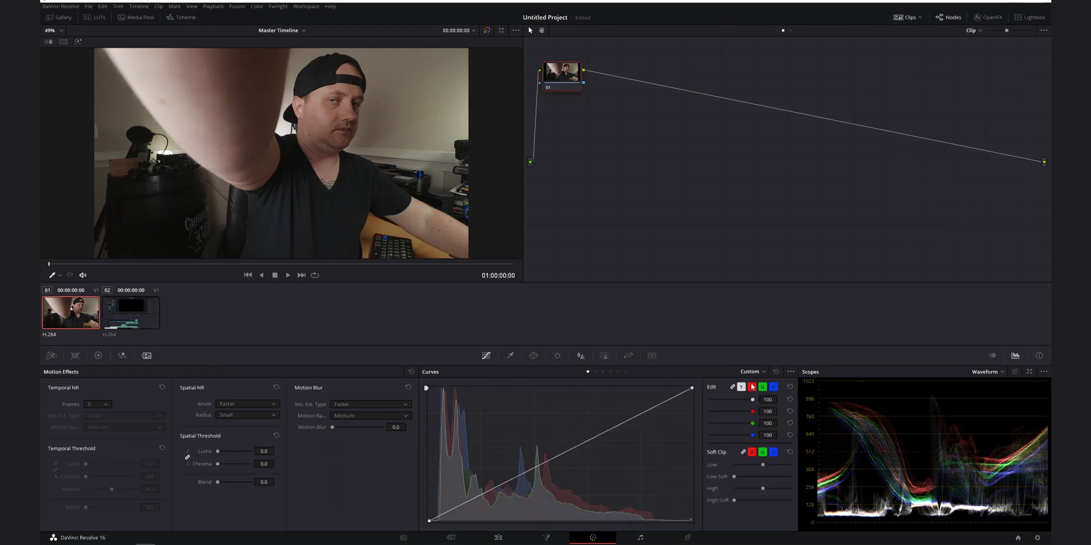
left_click(751, 387)
left_click_drag(487, 492, 500, 539)
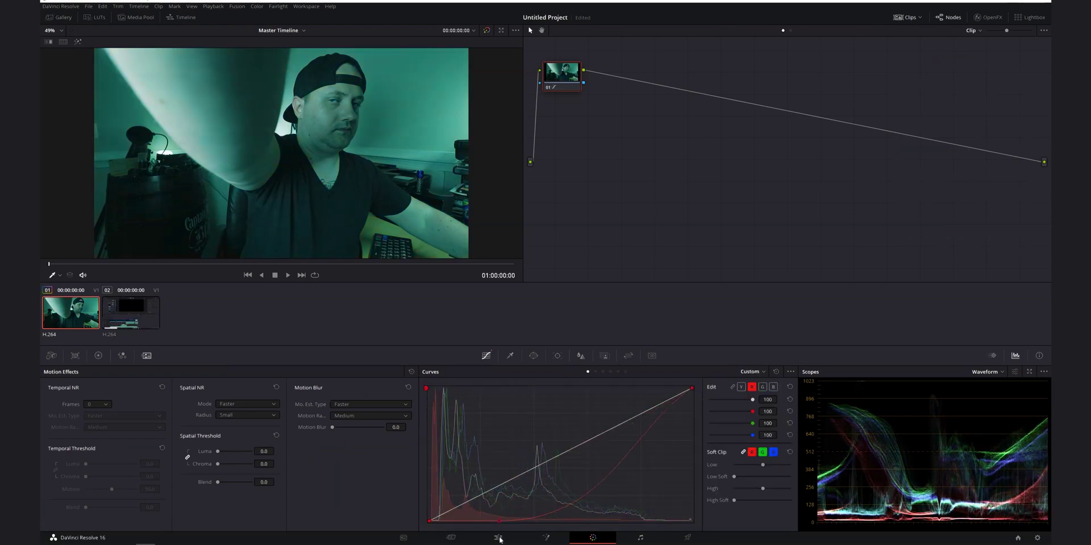
Start a new timeline from the media pool on the Edit page
left_click(499, 538)
right_click(130, 191)
left_click(293, 199)
Create the 'Main Grade' timeline, add MVI_7336, and scrub to 01:27:28:16 to check the grade
type("Main Grade")
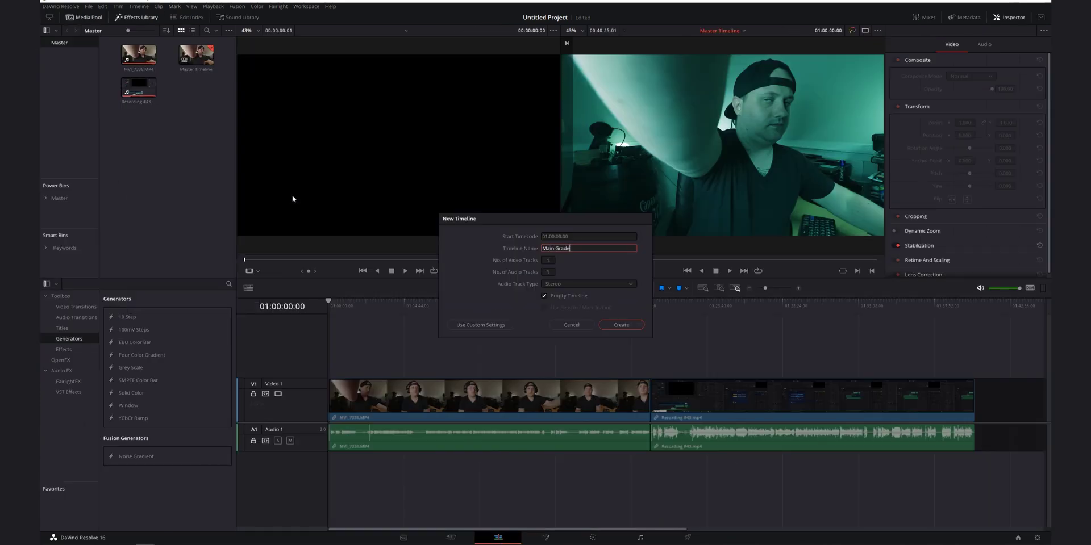
key("Return")
left_click_drag(139, 55, 329, 424)
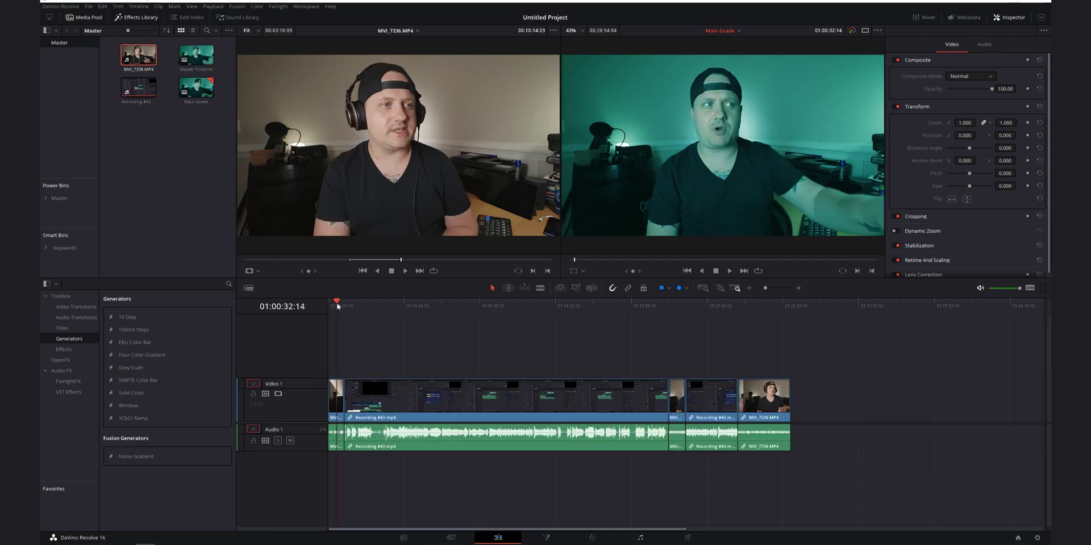
left_click(680, 305)
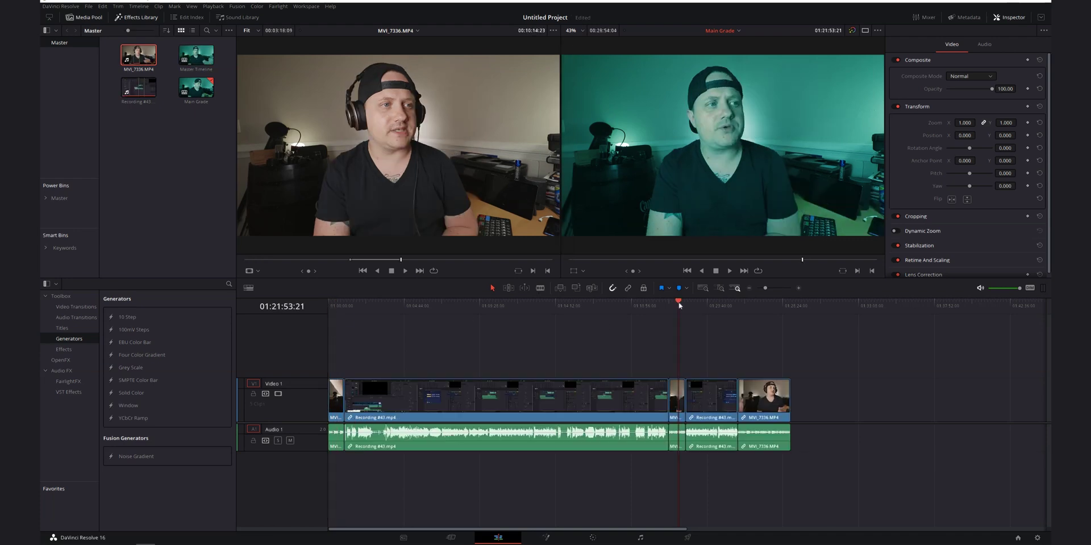
left_click(768, 313)
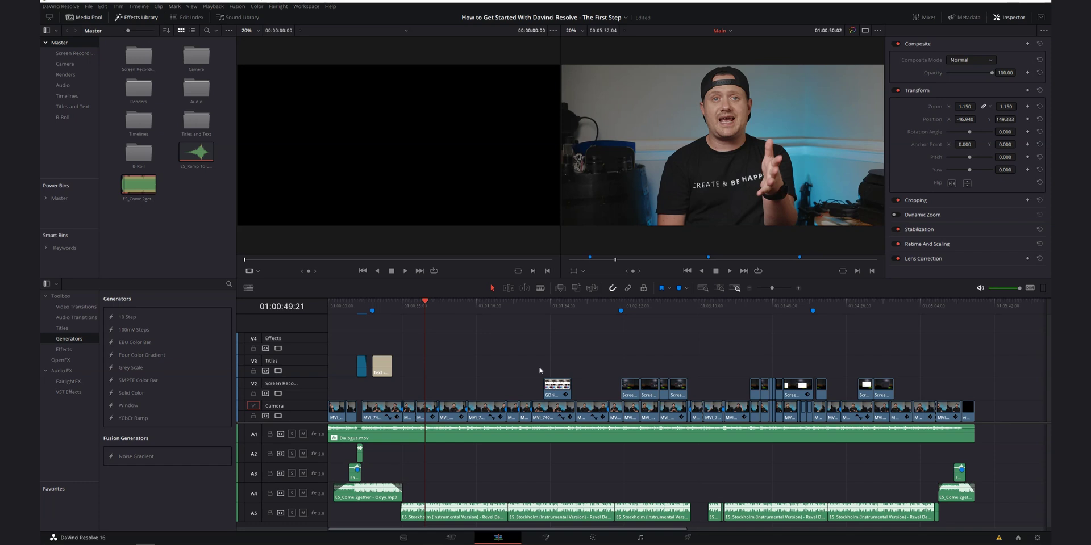
key("shift+6")
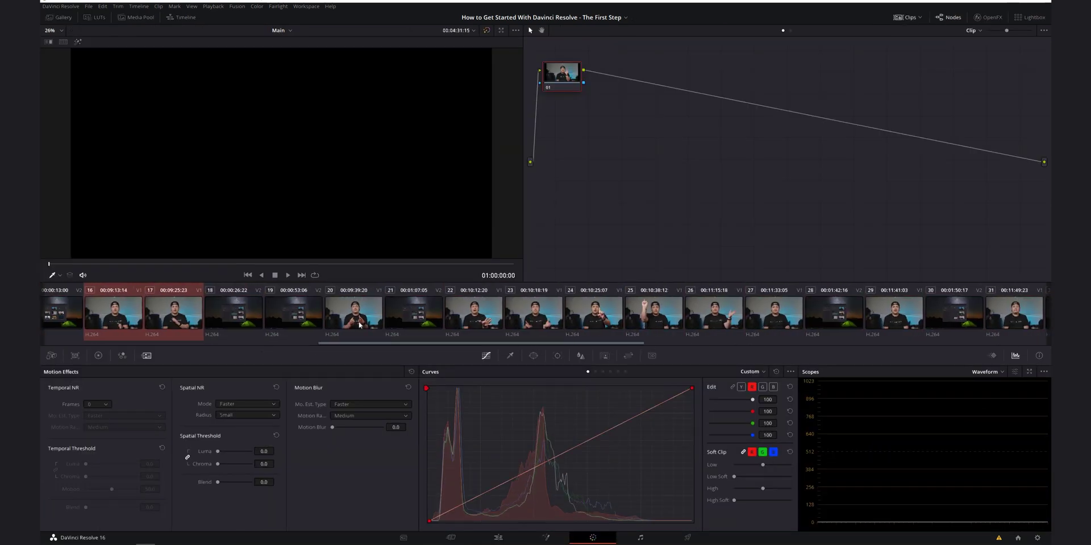
Group the selected camera clips into a new clip group named 'Example Grade'
scroll(568, 312, "down", 10)
right_click(845, 318)
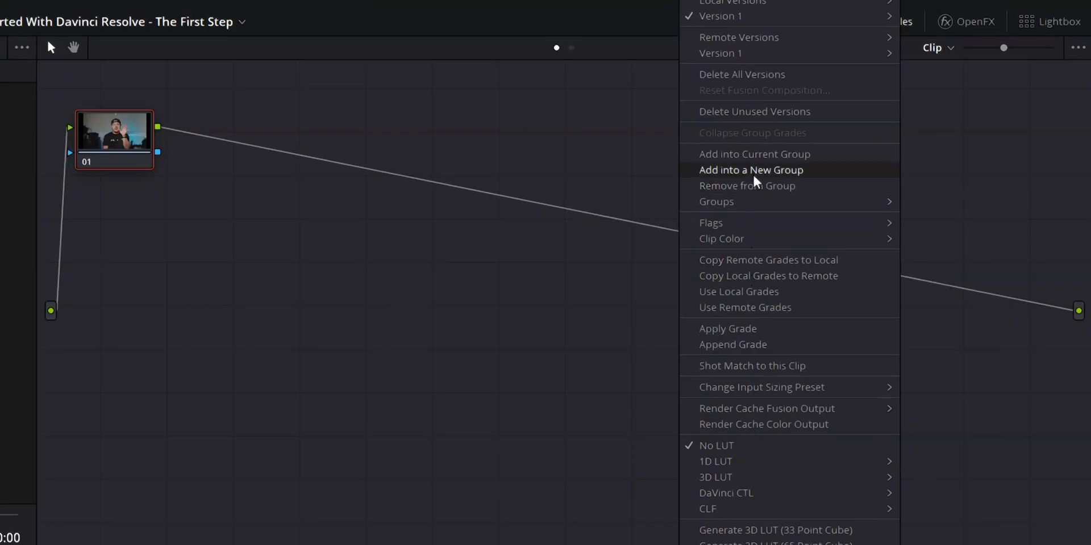
left_click(880, 92)
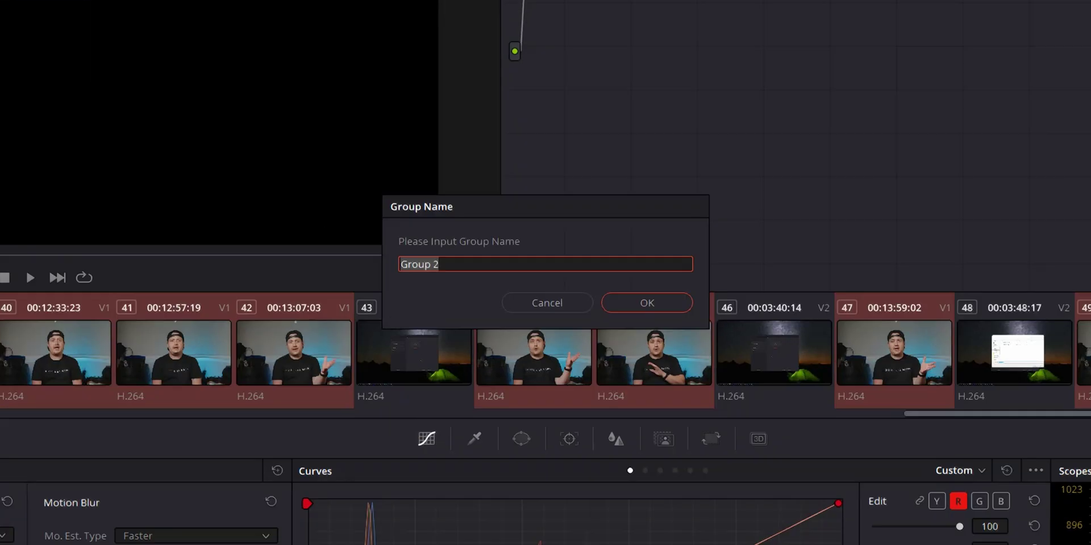
type("Example Grade")
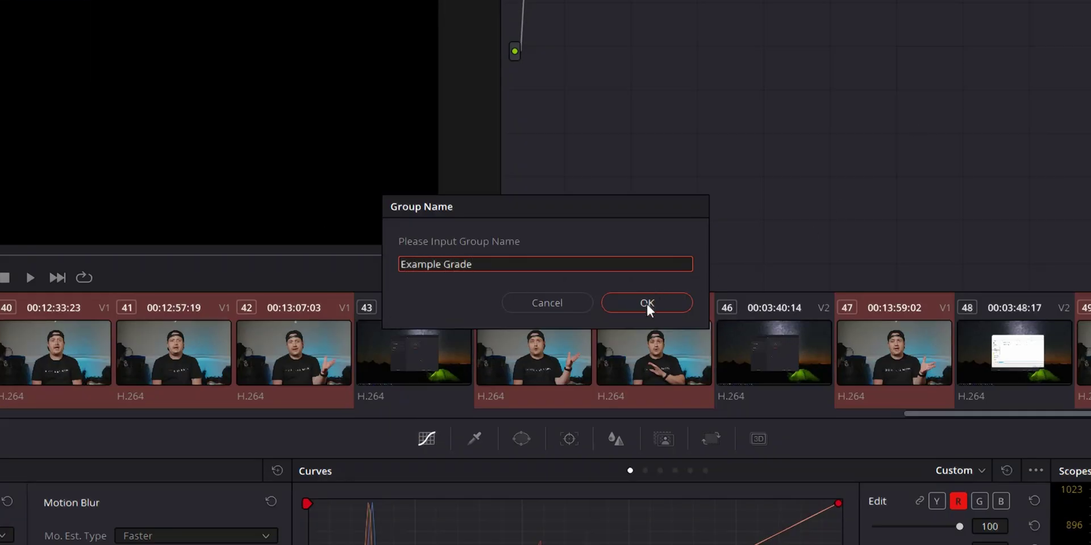
left_click(646, 302)
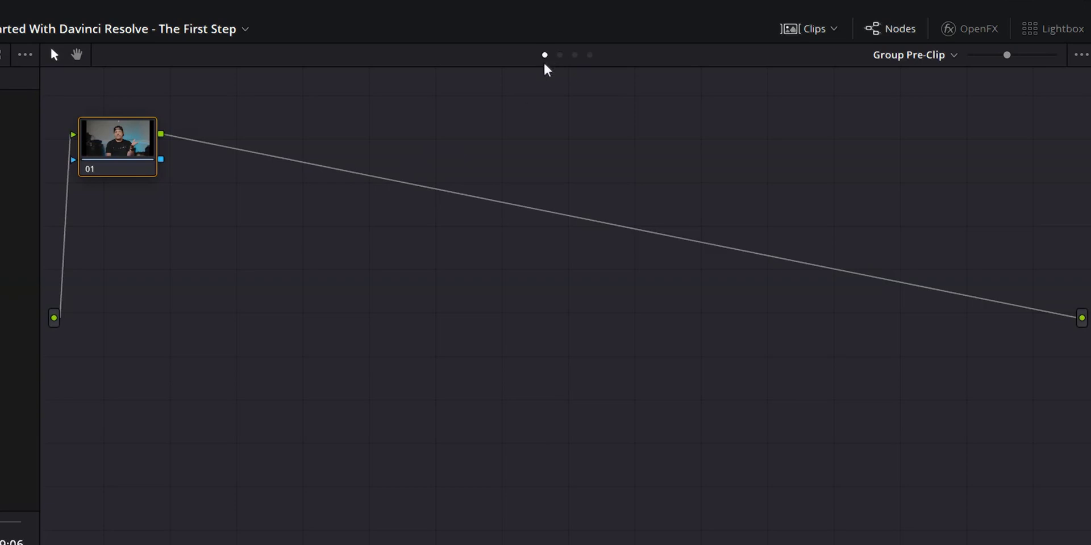
Apply Color Space Transform to pre-clip node 01, outputting Canon Cinema Gamut and Canon Log 3
left_click(948, 29)
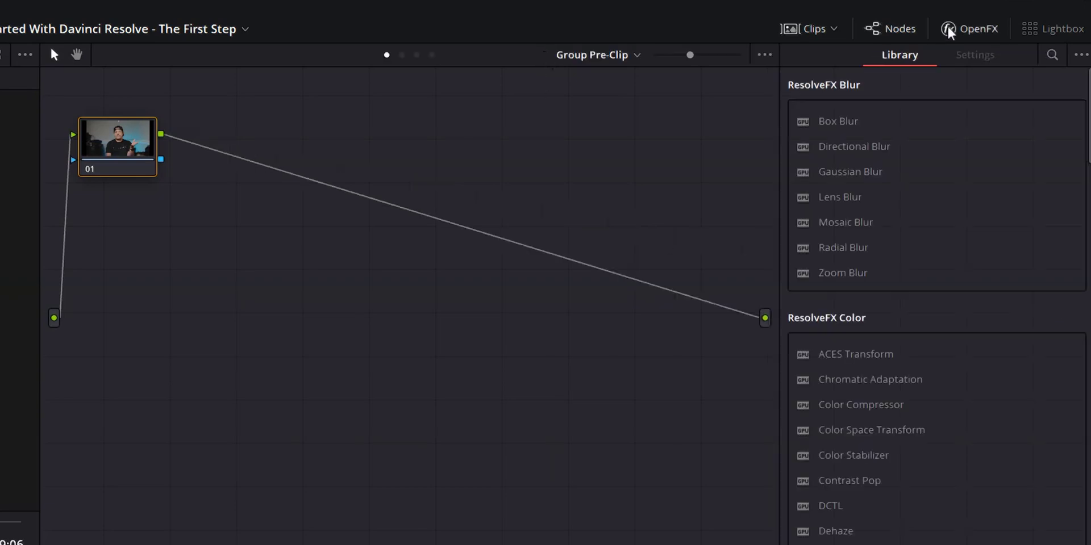
left_click_drag(838, 435, 99, 147)
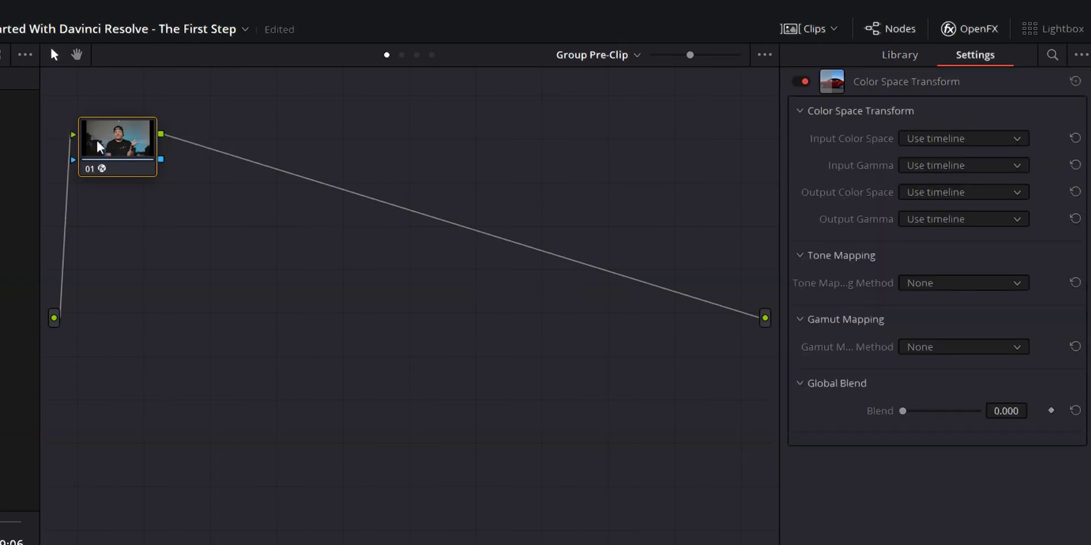
left_click(938, 196)
scroll(943, 262, "down", 3)
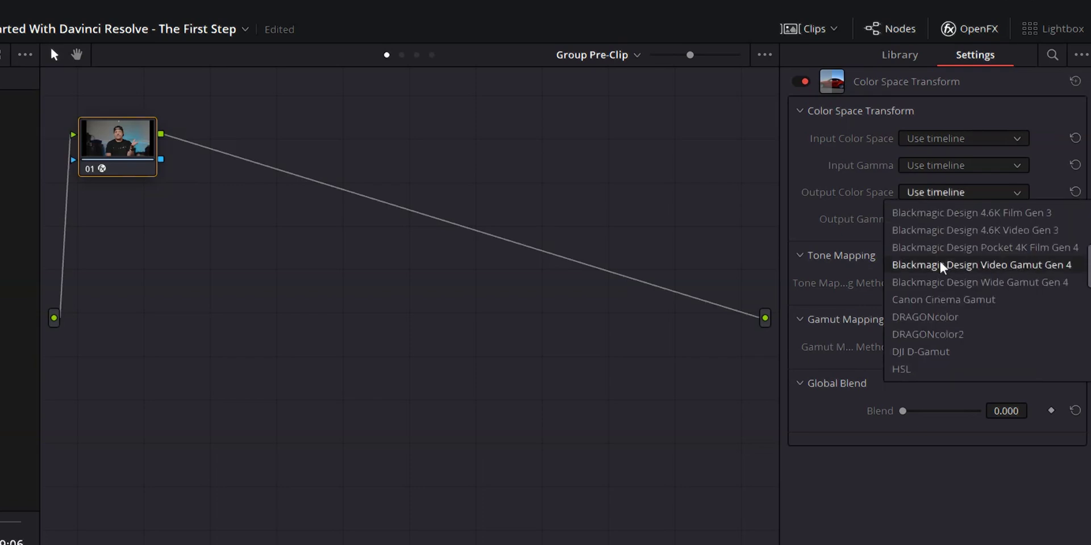
left_click(940, 299)
left_click(926, 222)
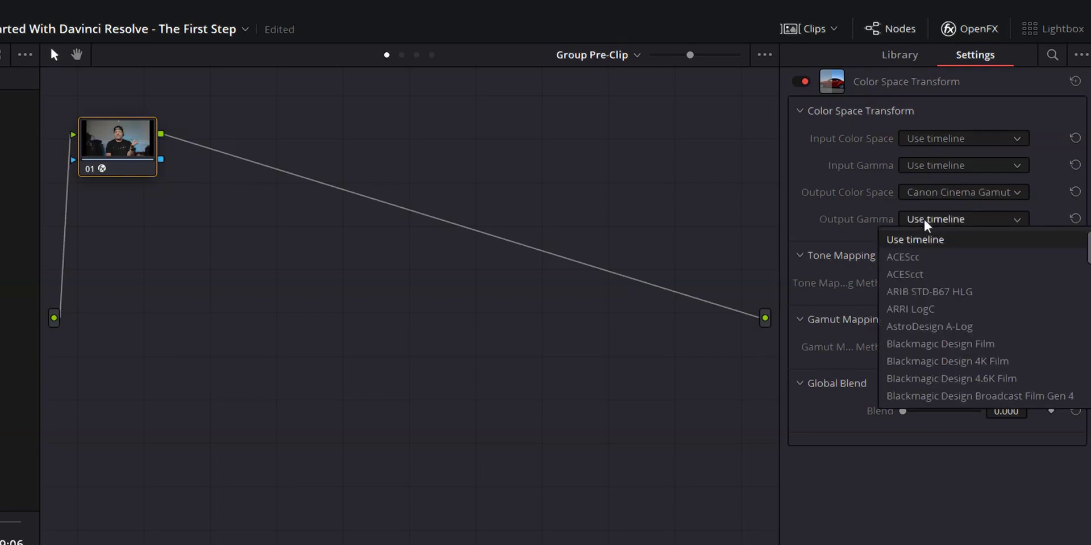
scroll(931, 253, "down", 5)
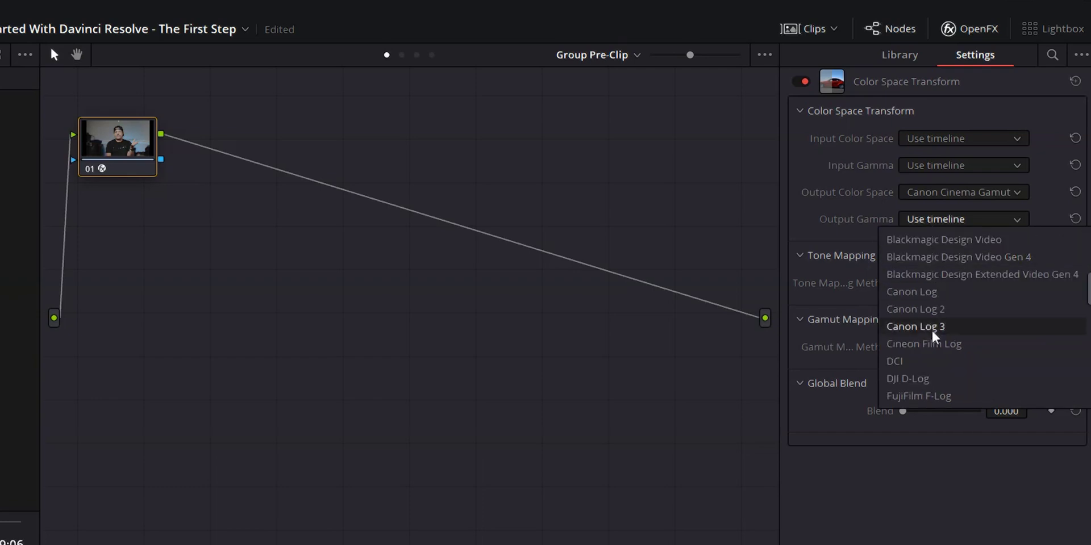
left_click(933, 331)
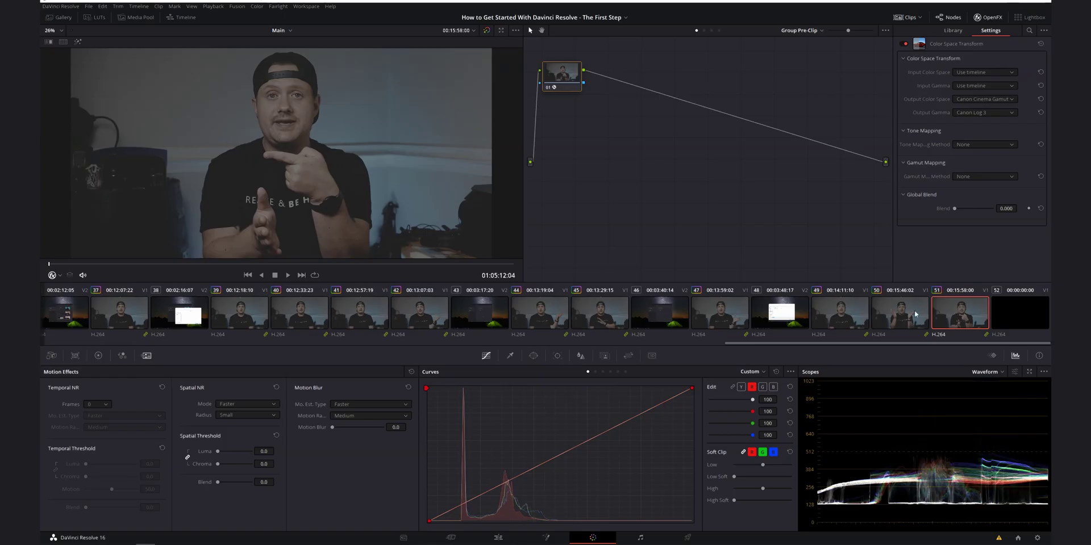
left_click(823, 330)
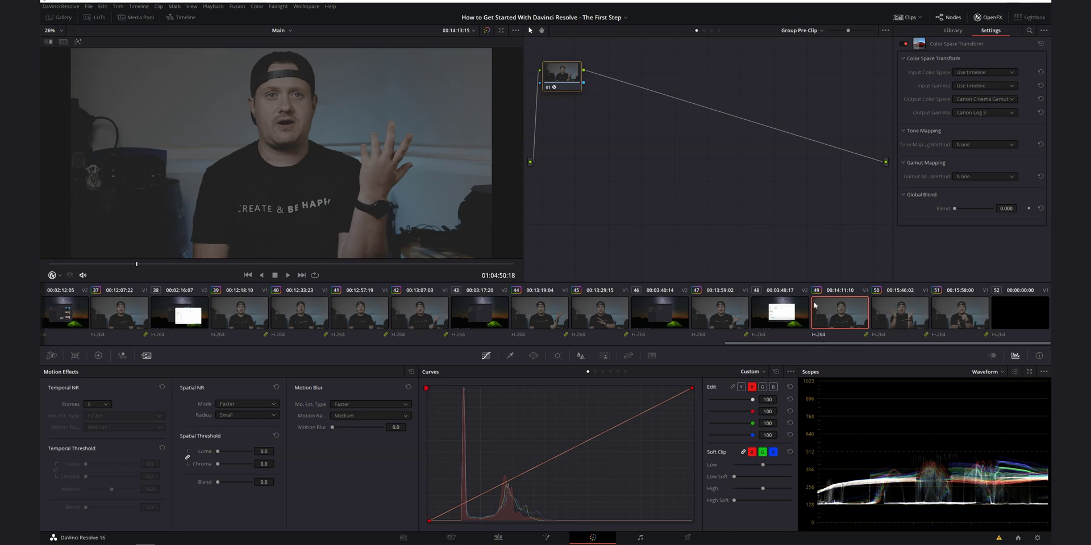
Show clip 49's own Clip-level node graph with its single node 01
left_click(704, 30)
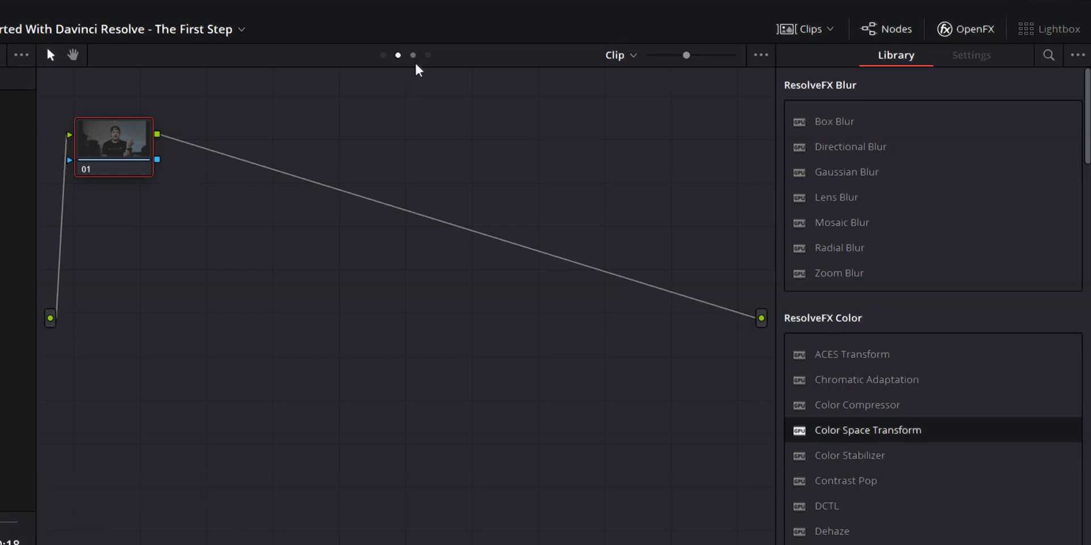
Add serial post-clip node 02 to Example Grade, confirm clip 45 turns teal, then show the Timeline graph
left_click(413, 55)
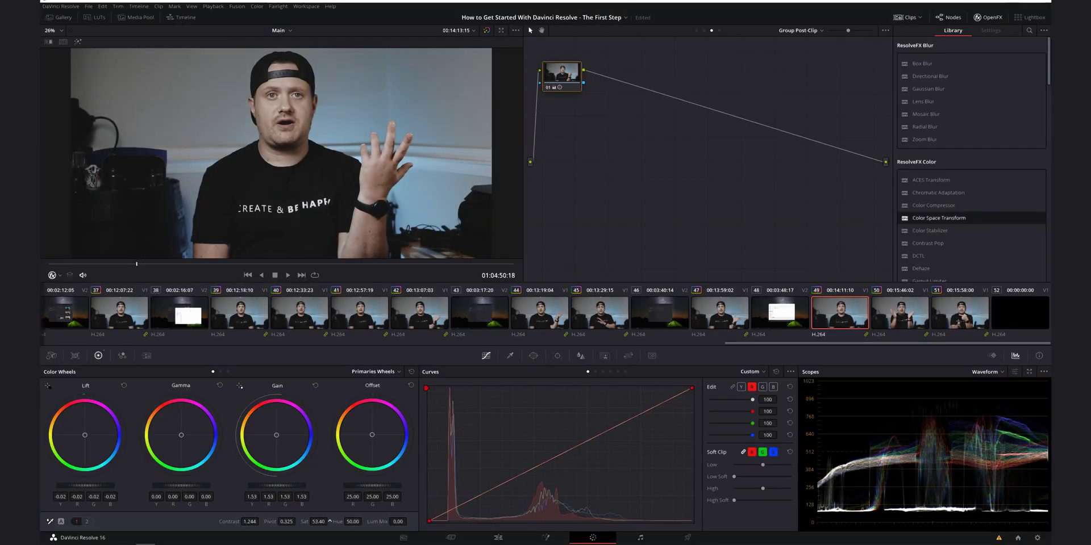
key("alt+s")
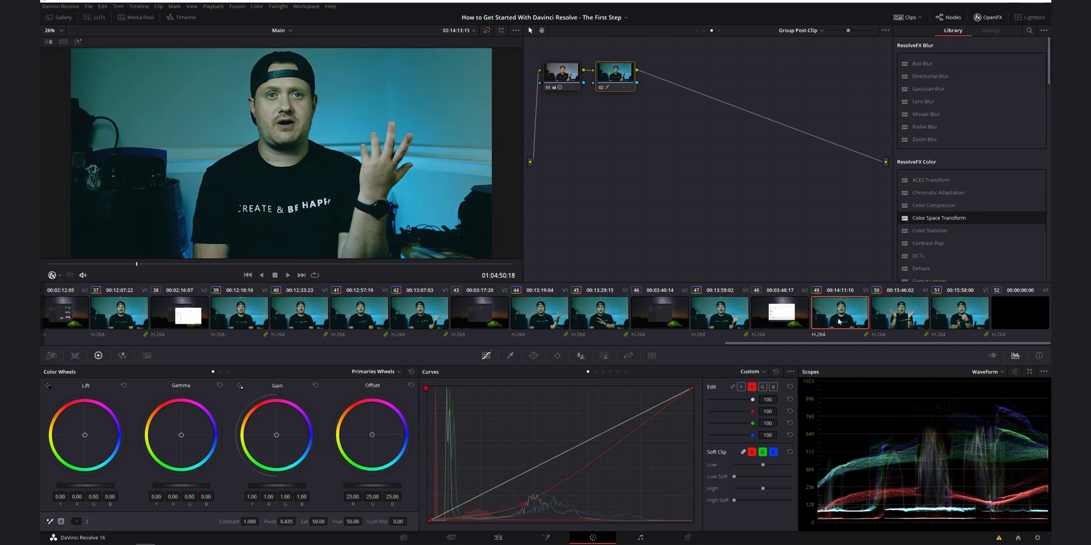
left_click(613, 324)
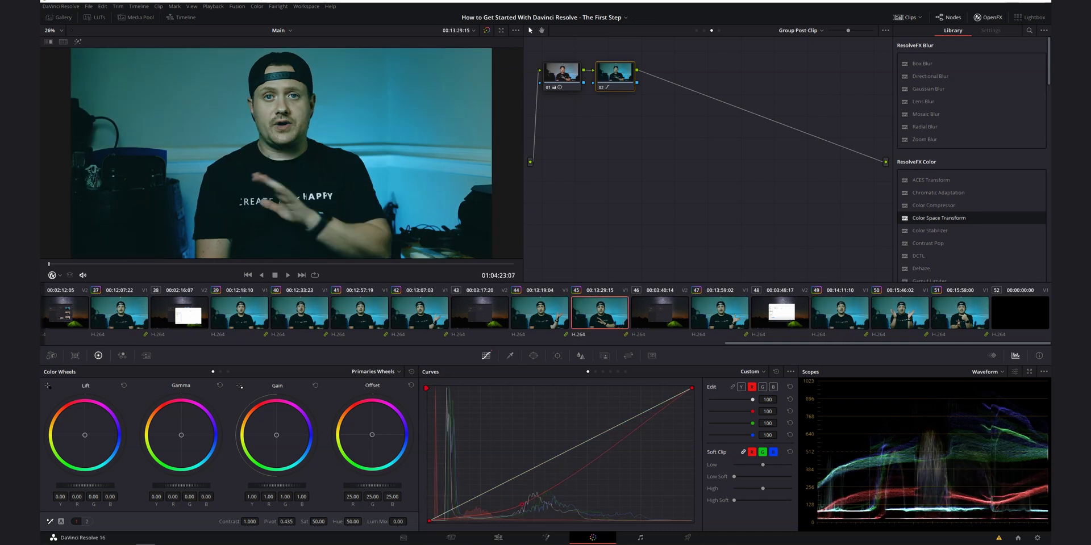
left_click(719, 31)
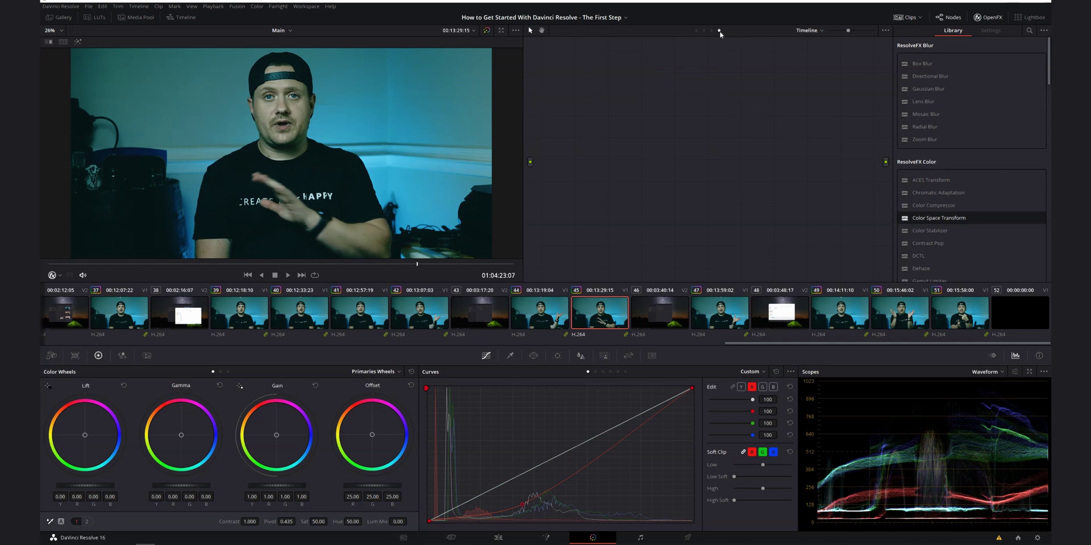